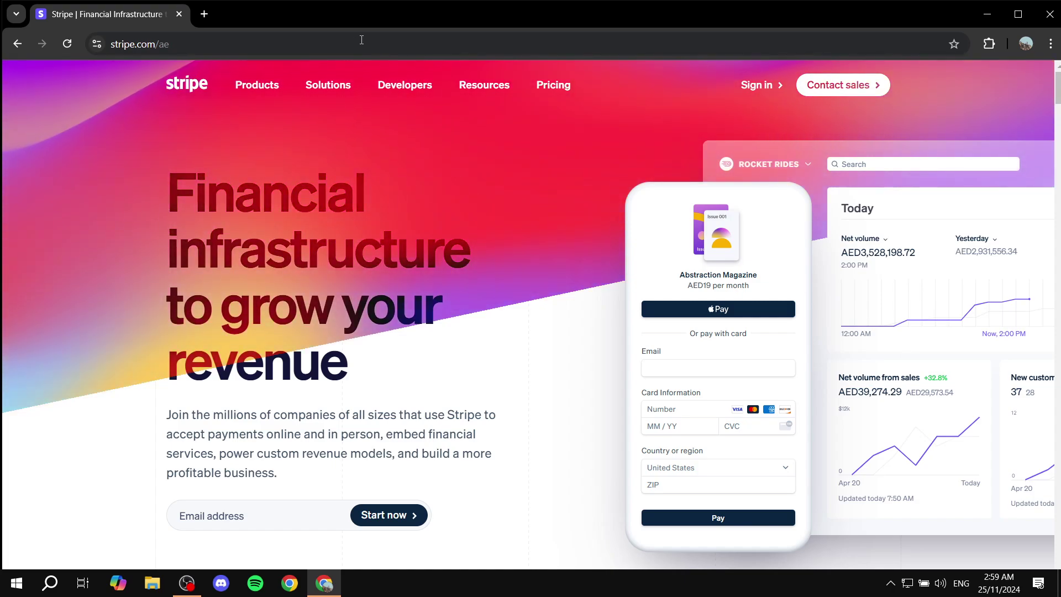
Sign in to Stripe using the autofilled saved account email and password
click(756, 85)
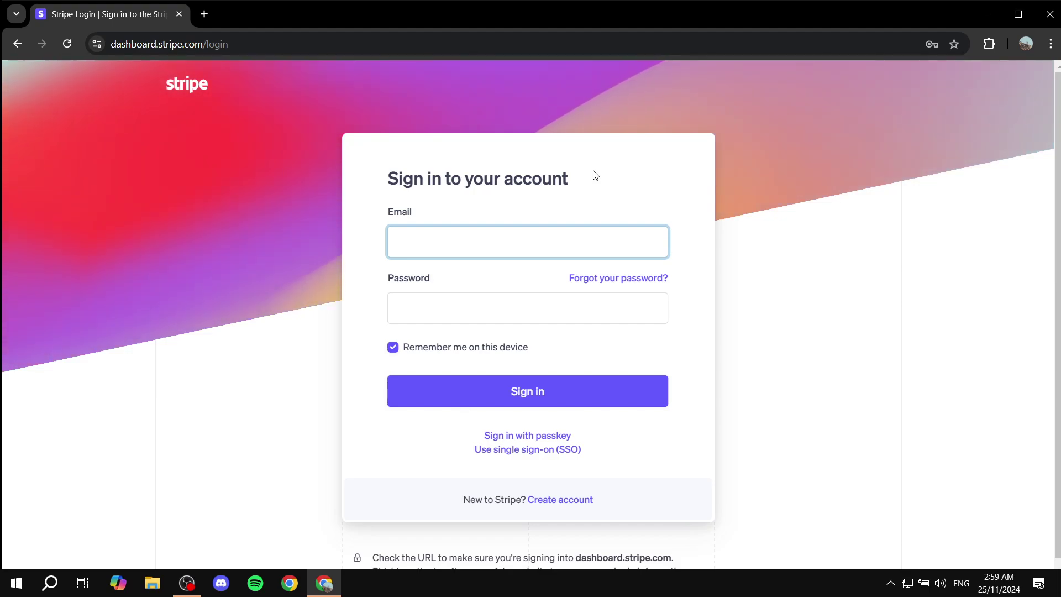
click(502, 241)
click(506, 278)
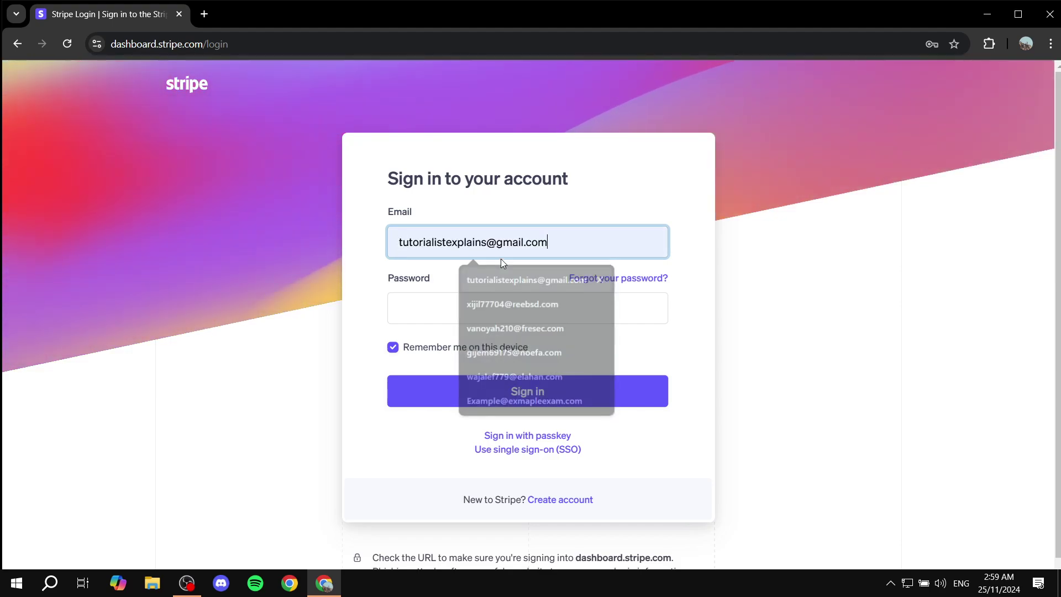
click(489, 308)
click(509, 343)
click(528, 392)
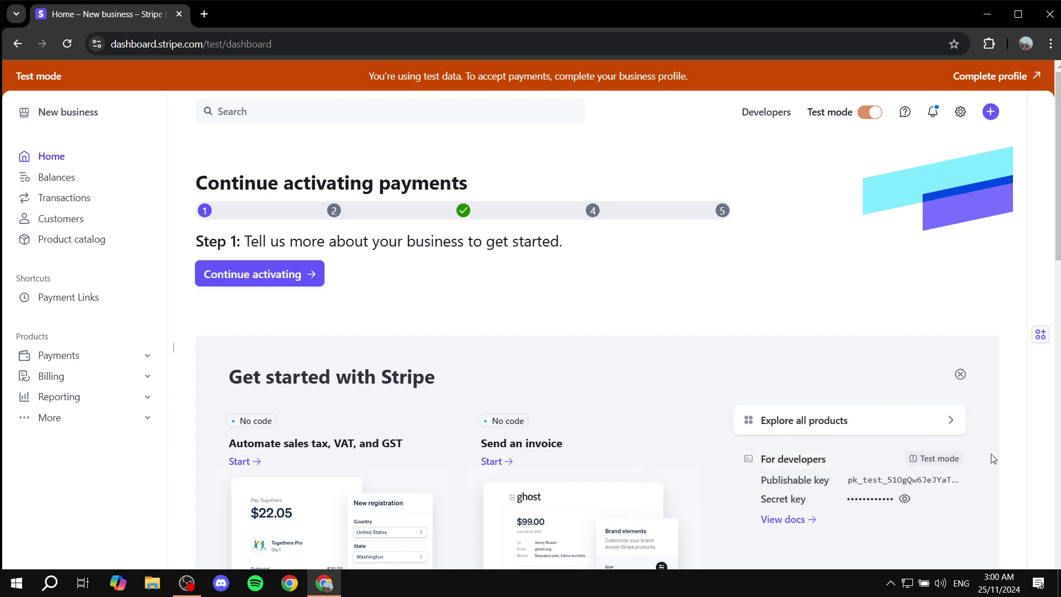
scroll(938, 286, down, 1)
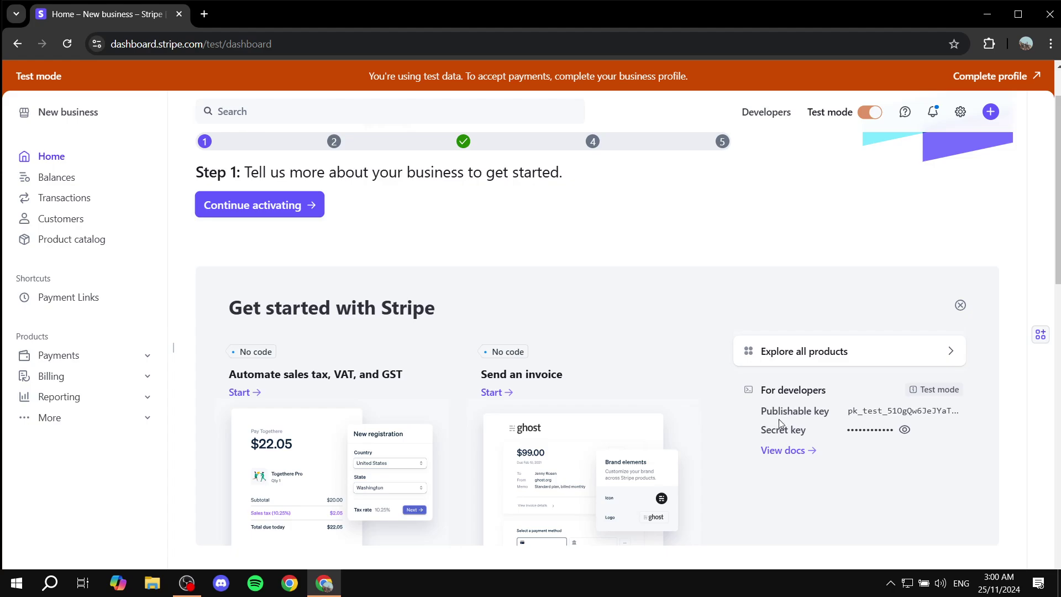
Copy the publishable test key from the For developers card, highlighting the key labels
drag(779, 412, 824, 411)
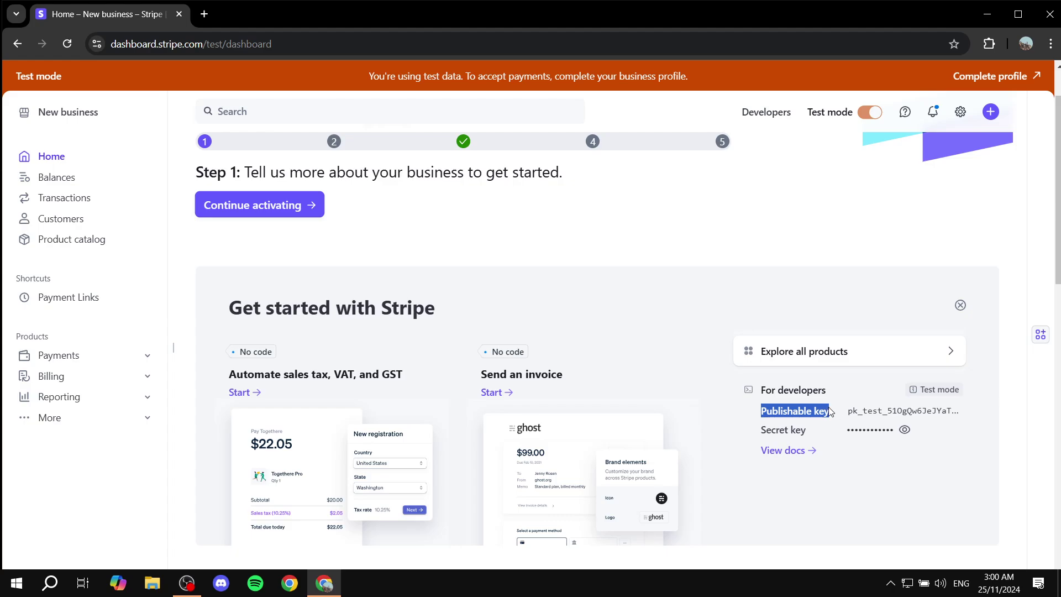
click(918, 417)
drag(762, 432, 812, 436)
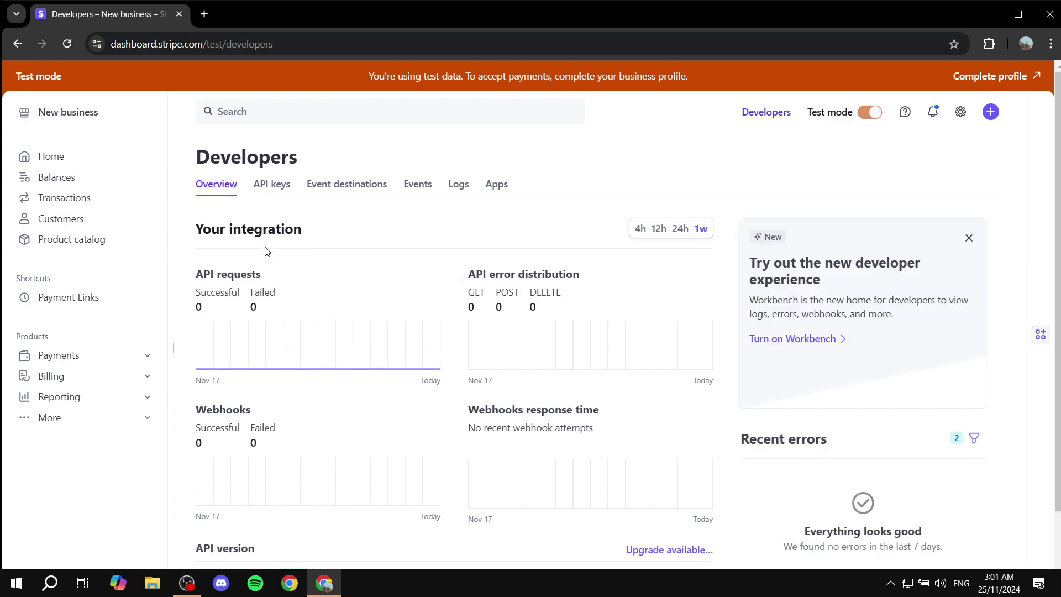
Switch to the API keys list and copy the standard publishable test key
click(280, 191)
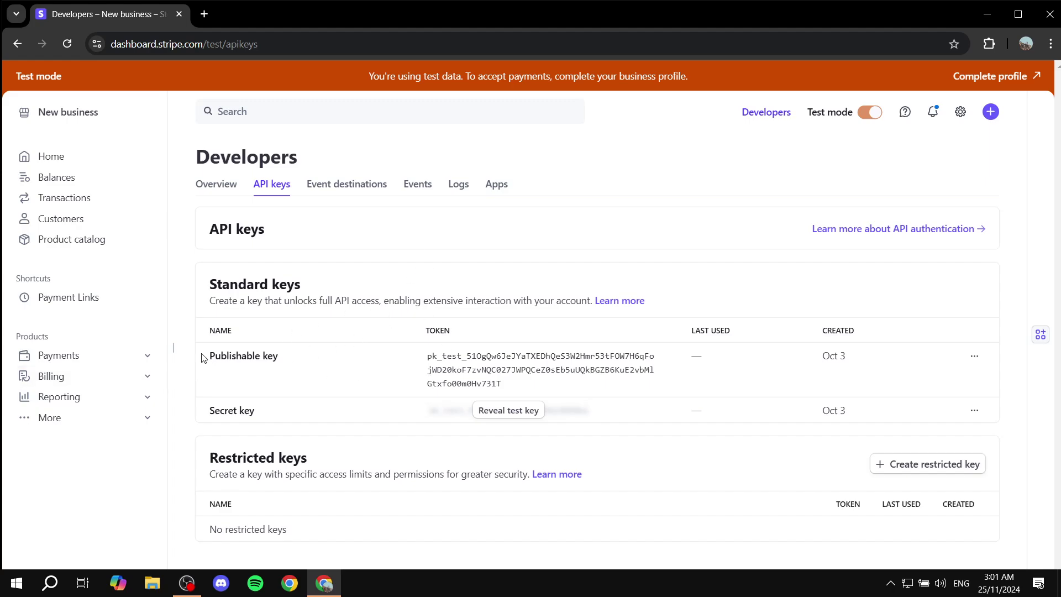
drag(201, 357, 318, 355)
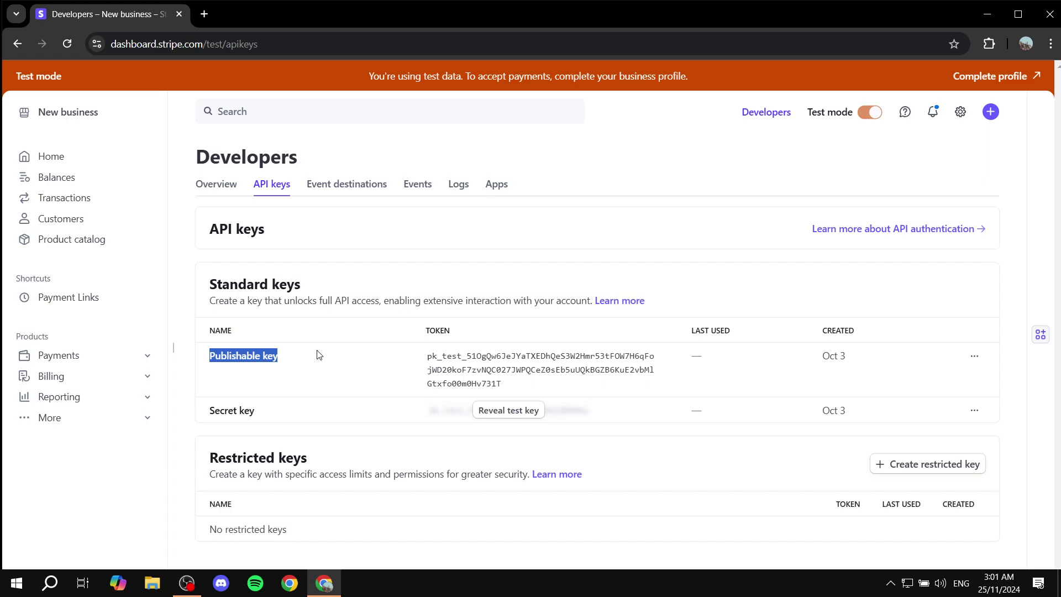
click(318, 355)
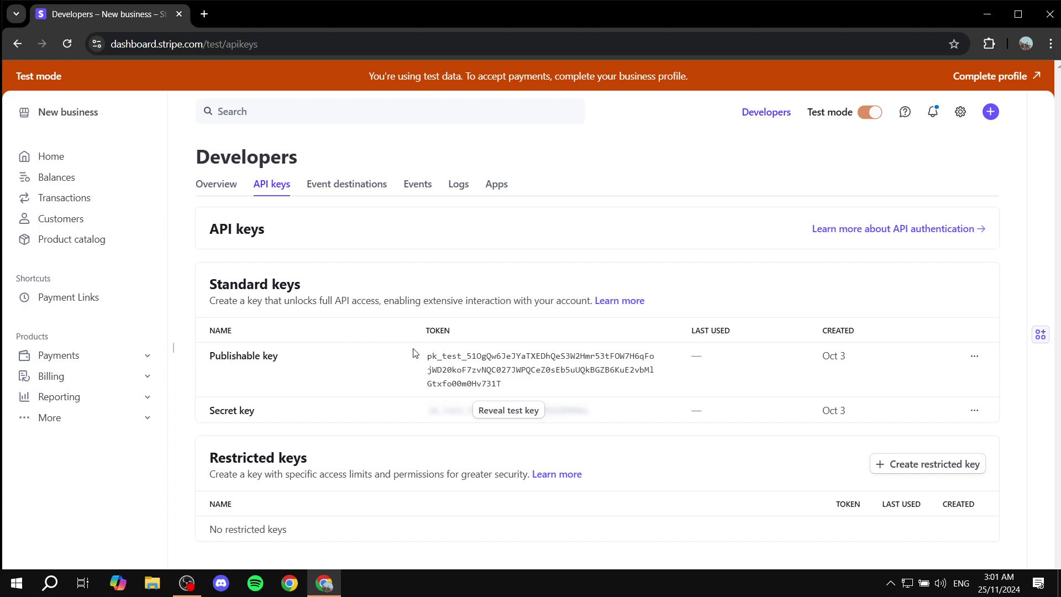
click(533, 360)
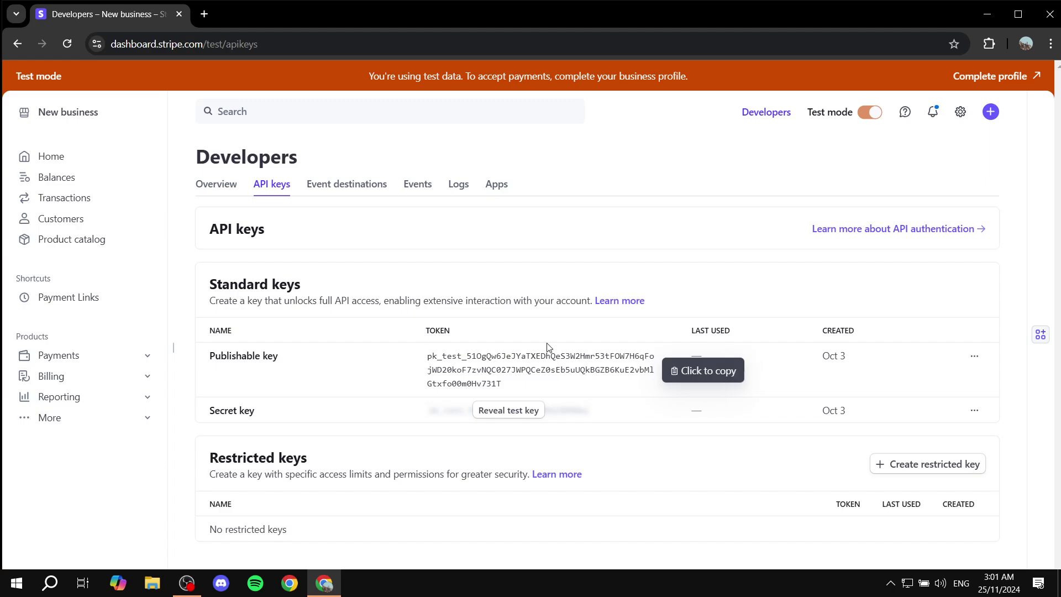
Highlight the Secret key label and copy the publishable test key once more
drag(210, 411, 267, 412)
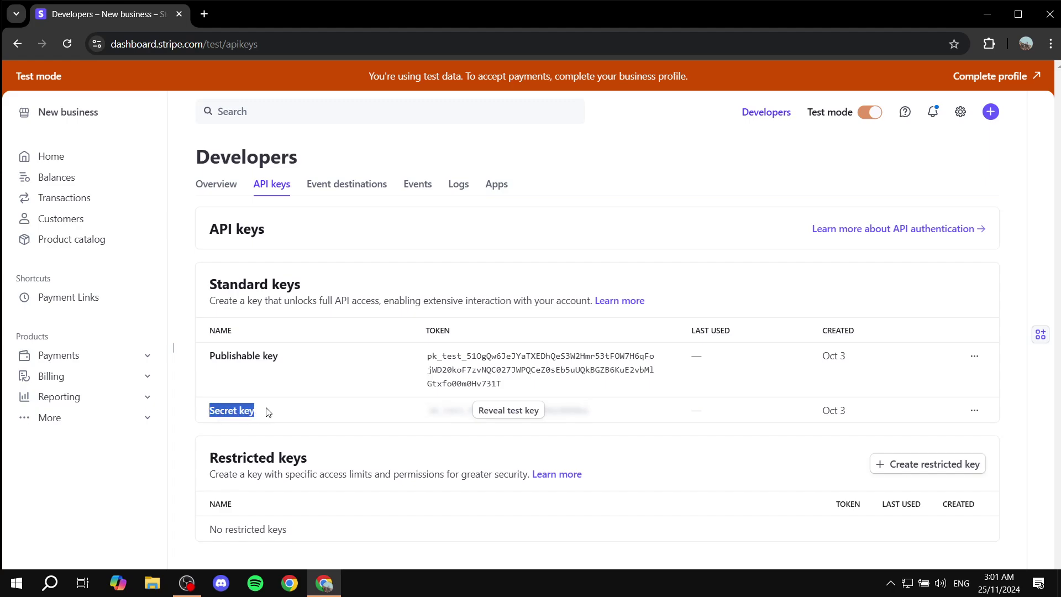
click(267, 412)
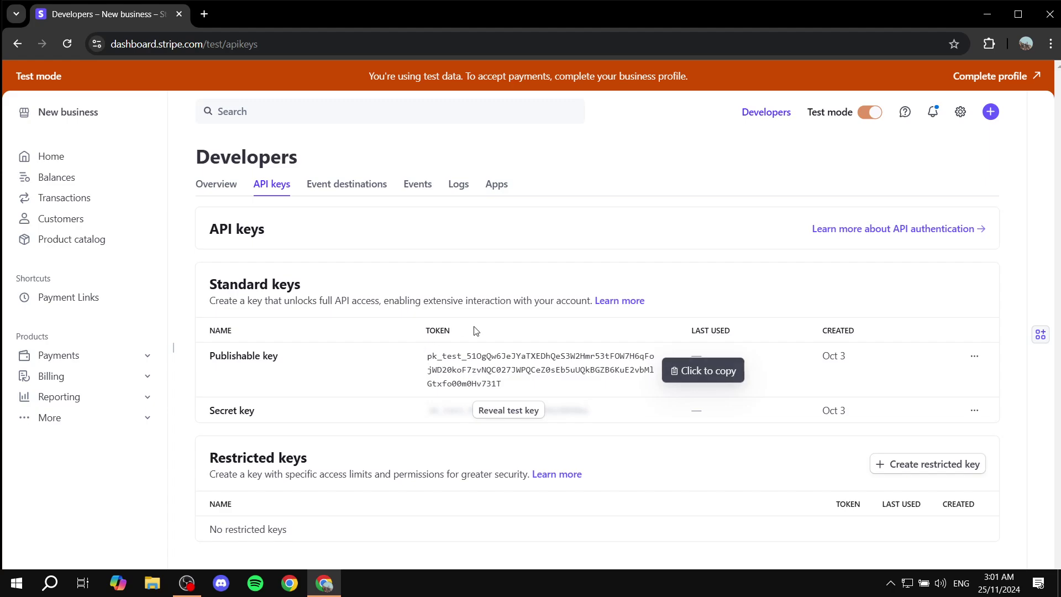
click(510, 360)
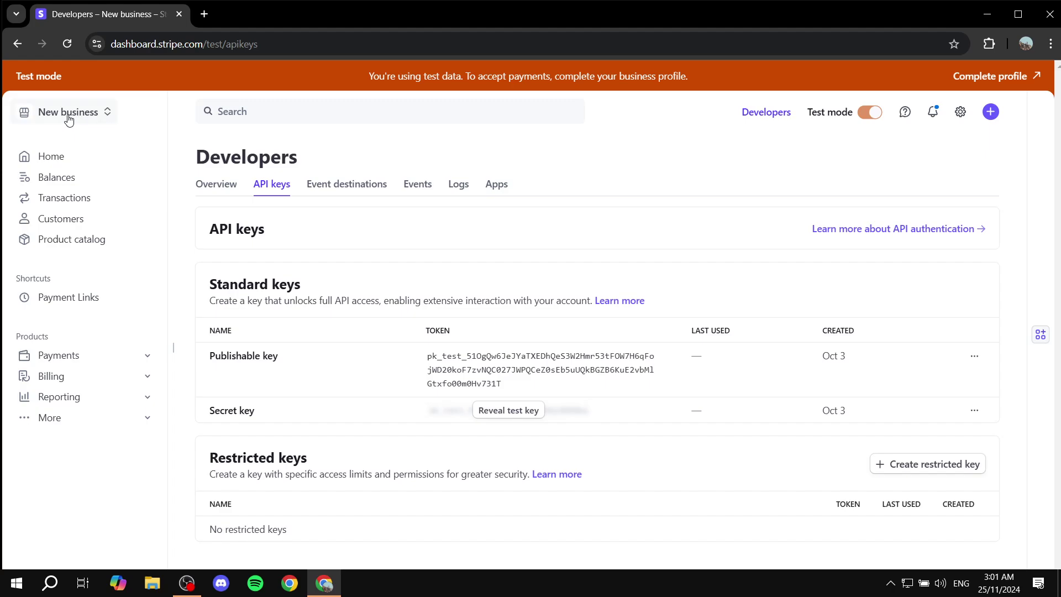
click(69, 157)
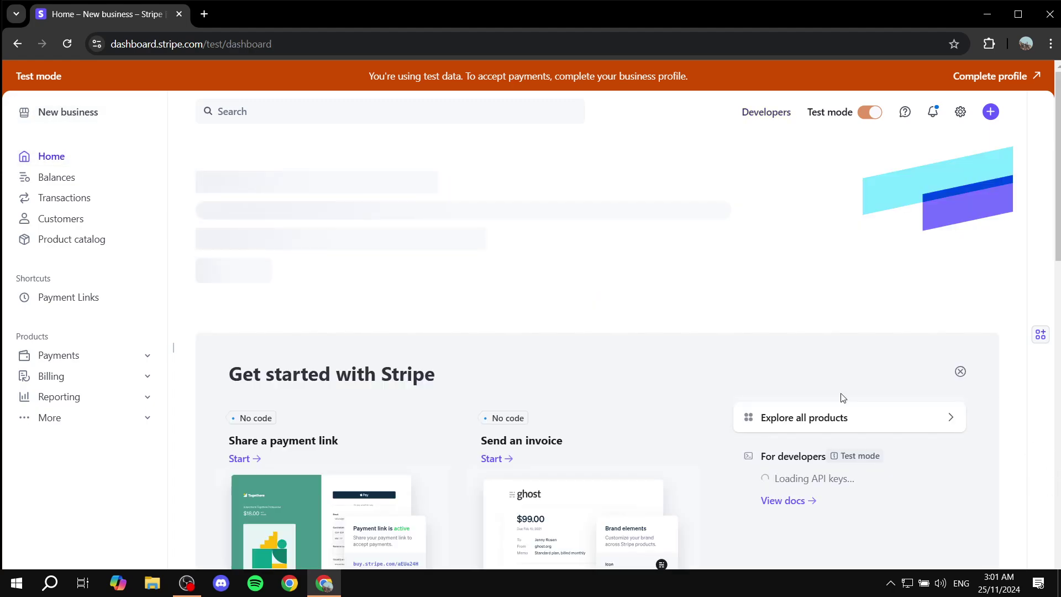
click(960, 482)
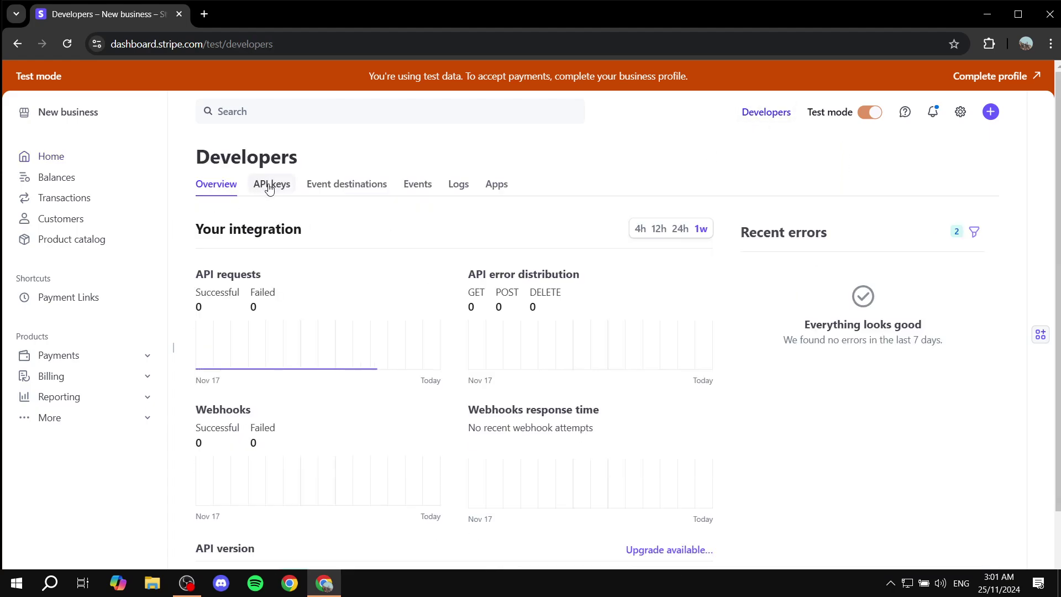
click(273, 185)
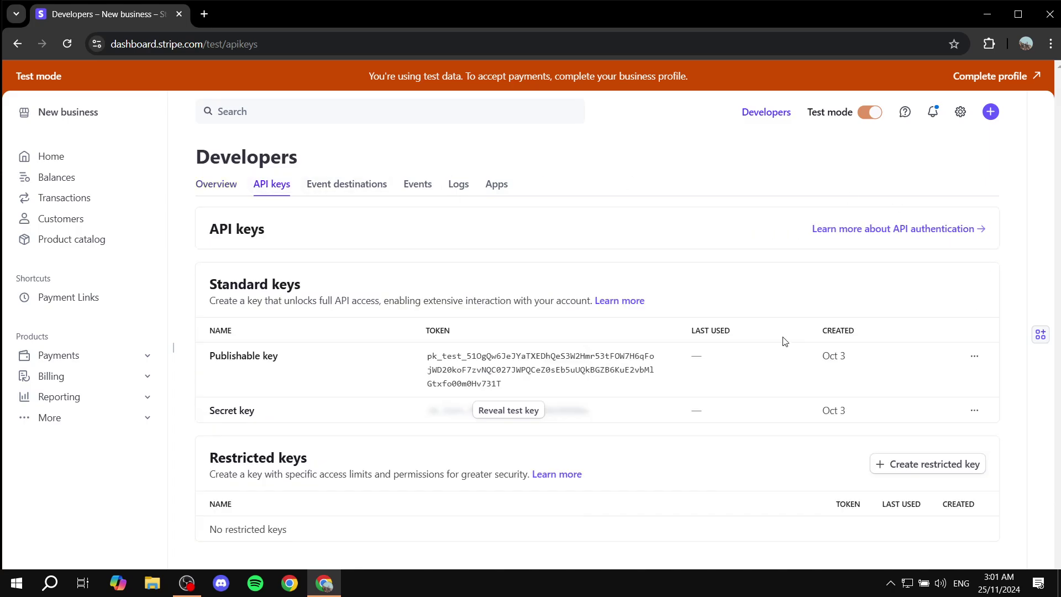